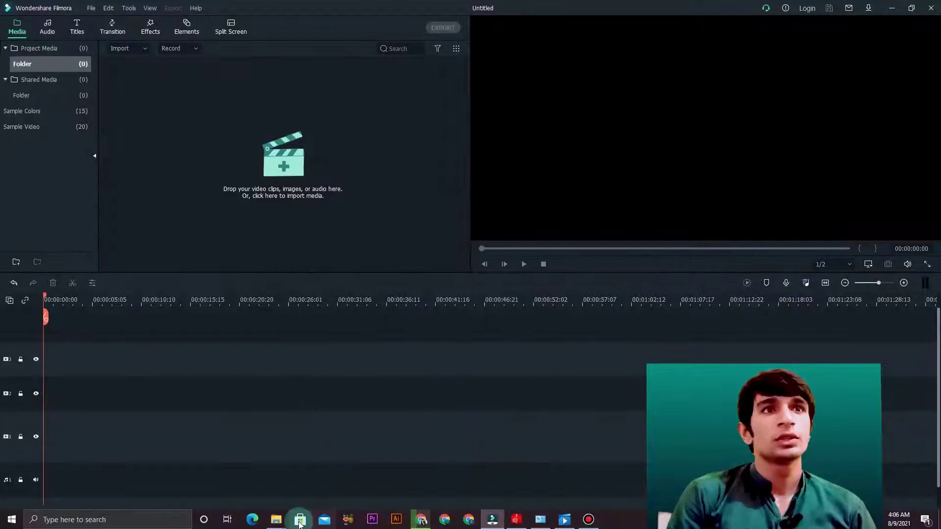
Switch to File Explorer and locate the Pexels butterfly and forest videos in the Downloads folder.
{"action": "mouse_move", "coordinate": [276, 519]}
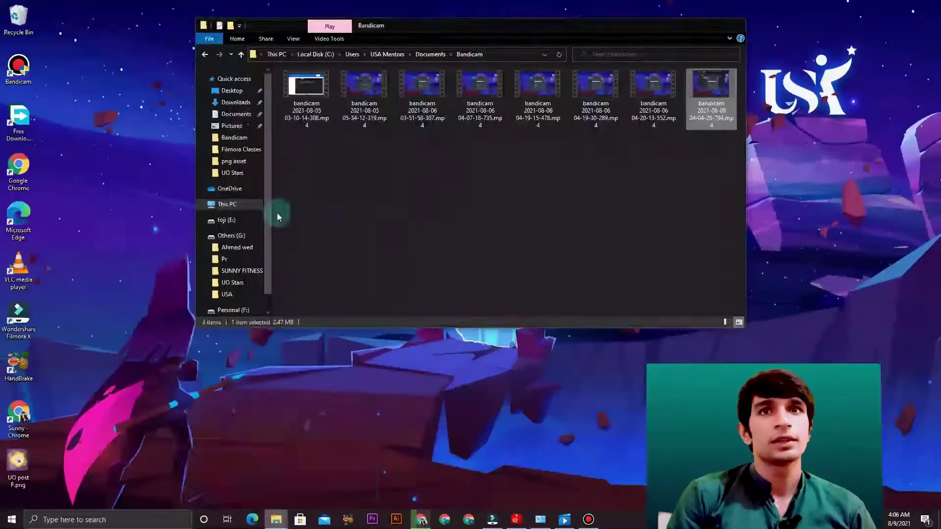
{"action": "left_click", "coordinate": [263, 483]}
{"action": "left_click", "coordinate": [236, 102]}
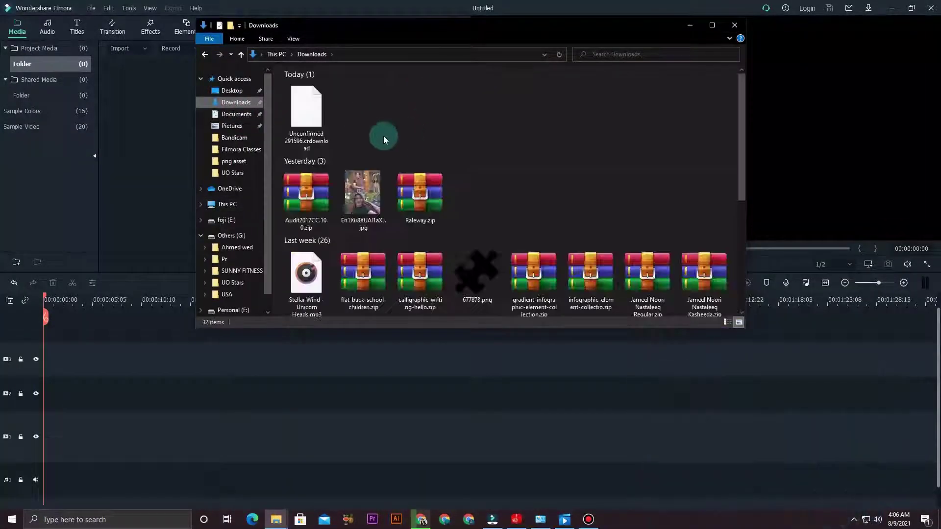
{"action": "scroll", "coordinate": [446, 211], "scroll_direction": "down", "scroll_amount": 5}
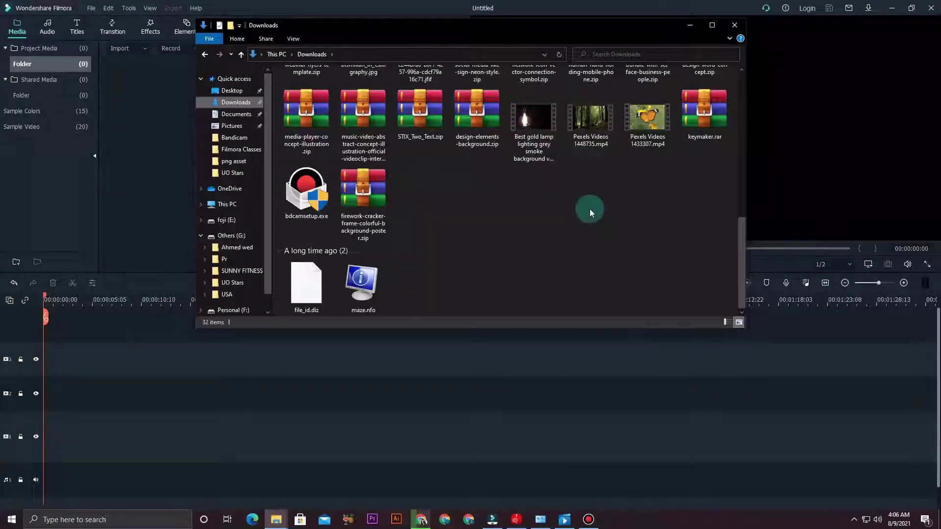
{"action": "left_click_drag", "start_coordinate": [583, 38], "coordinate": [607, 61]}
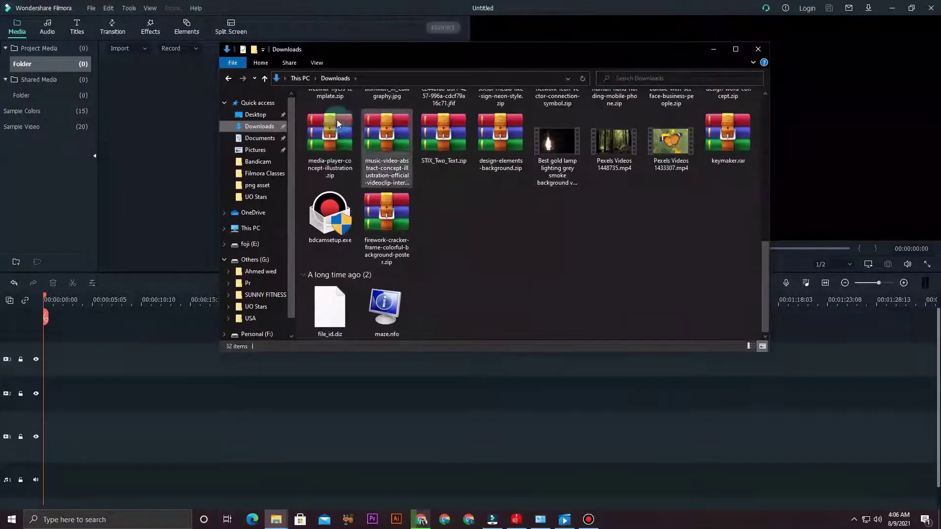
{"action": "left_click", "coordinate": [713, 48]}
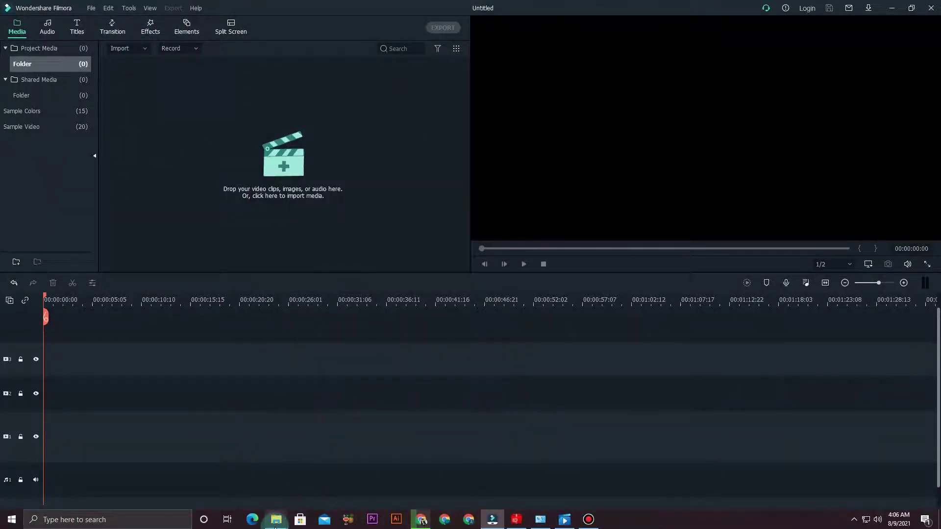
Import Pexels Videos 1448735 and Pexels Videos 1433307 from the Downloads folder into Filmora's project media.
{"action": "mouse_move", "coordinate": [276, 521]}
{"action": "left_click", "coordinate": [303, 490]}
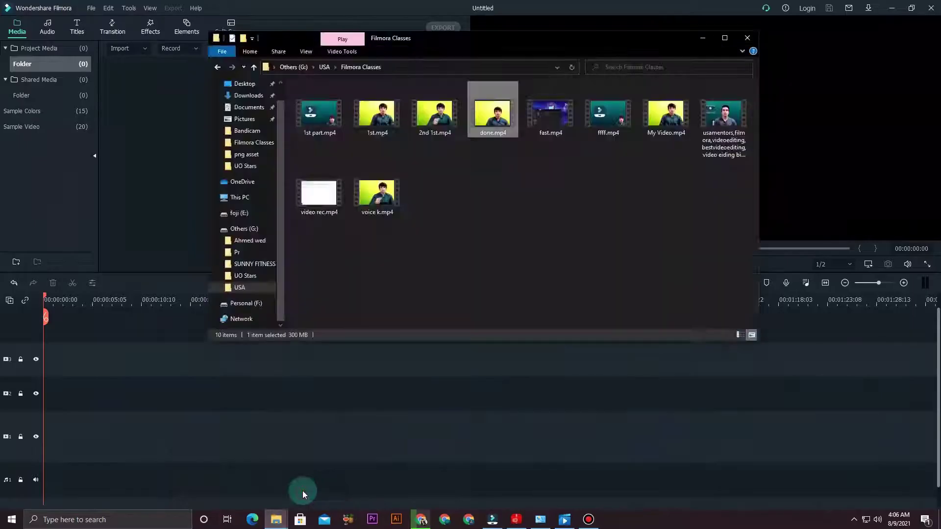
{"action": "left_click", "coordinate": [702, 39]}
{"action": "mouse_move", "coordinate": [271, 522]}
{"action": "left_click", "coordinate": [246, 489]}
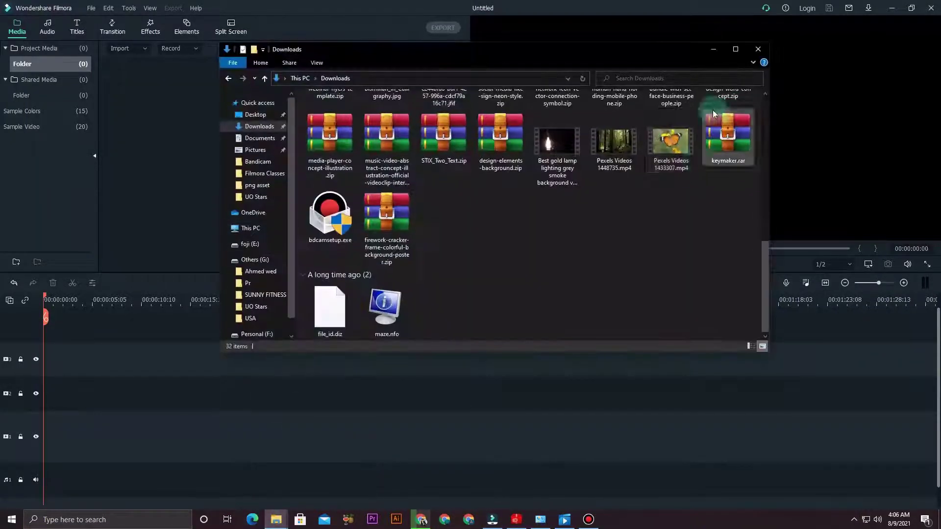
{"action": "left_click_drag", "start_coordinate": [686, 190], "coordinate": [140, 177]}
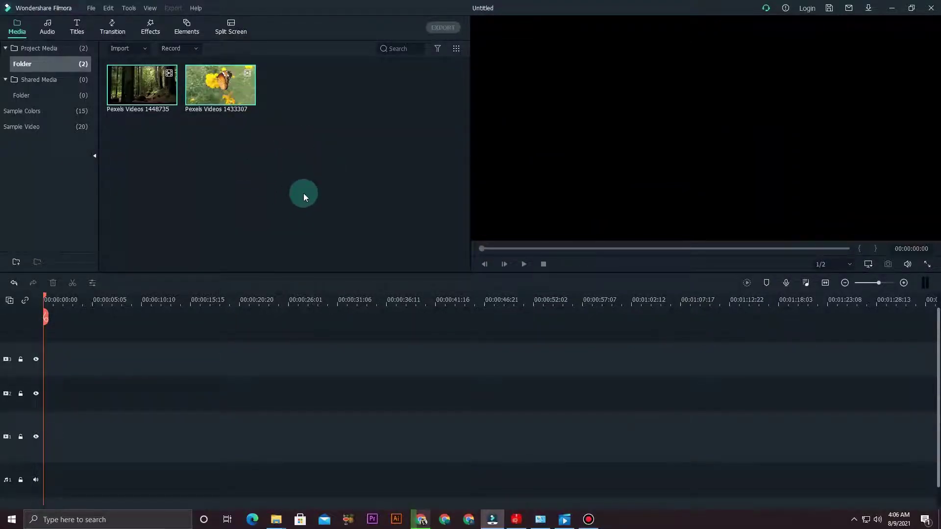
{"action": "left_click", "coordinate": [128, 52]}
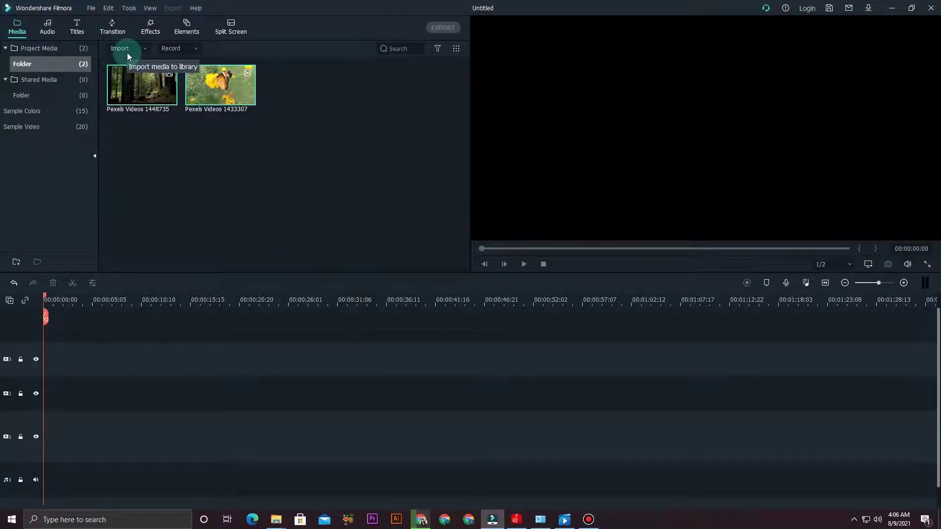
{"action": "left_click", "coordinate": [239, 141]}
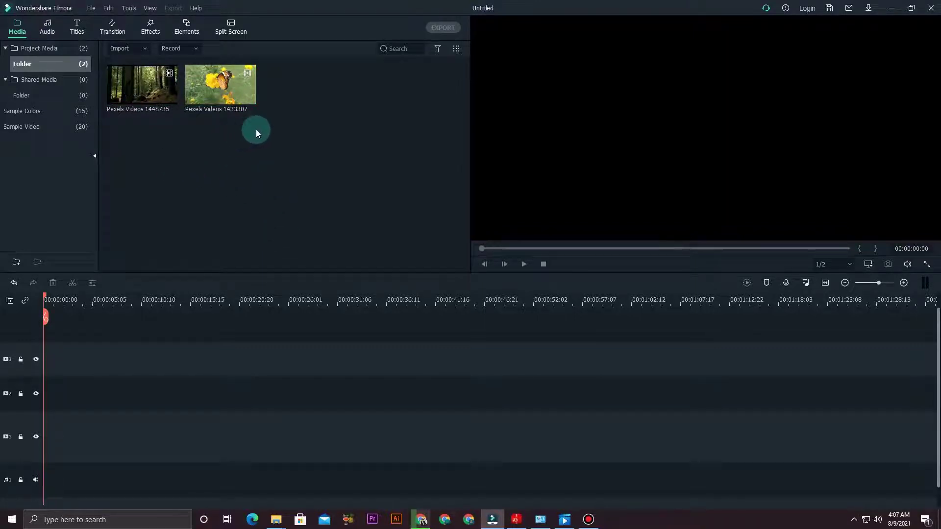
{"action": "left_click_drag", "start_coordinate": [260, 135], "coordinate": [142, 93]}
{"action": "left_click", "coordinate": [222, 159]}
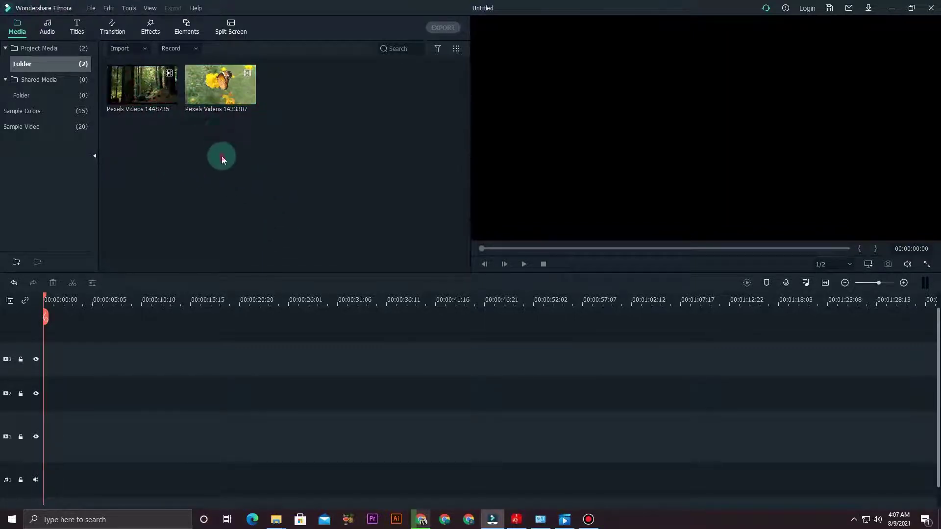
Place the butterfly clip at the start of video track 3 and match the project settings to its 1920 x 1080 30fps.
{"action": "left_click_drag", "start_coordinate": [221, 86], "coordinate": [36, 361]}
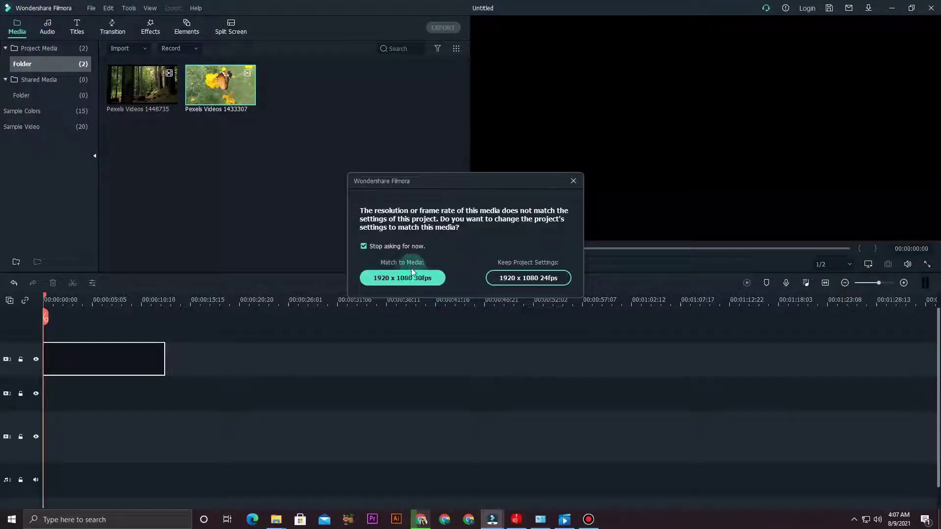
{"action": "left_click", "coordinate": [419, 280]}
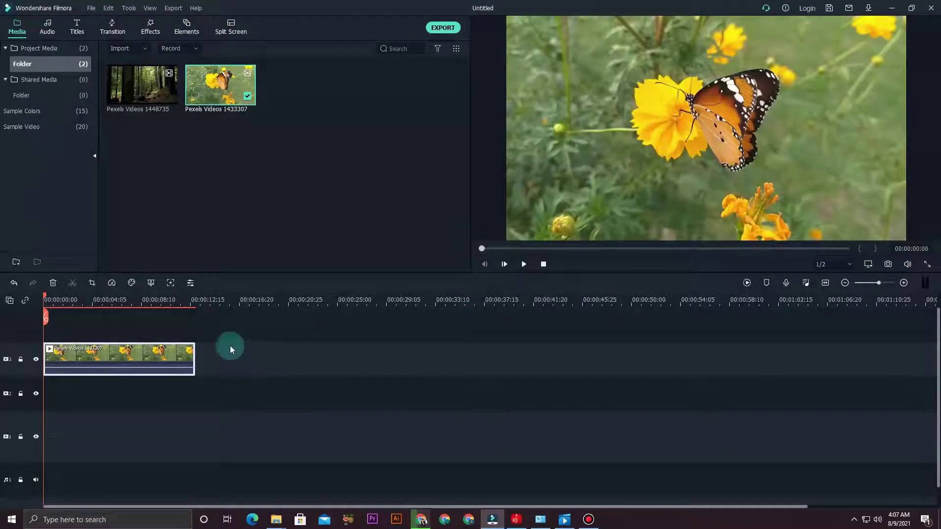
Preview the opening seconds of the butterfly clip and trim its end back to about 10 seconds on the timeline.
{"action": "key", "text": "space"}
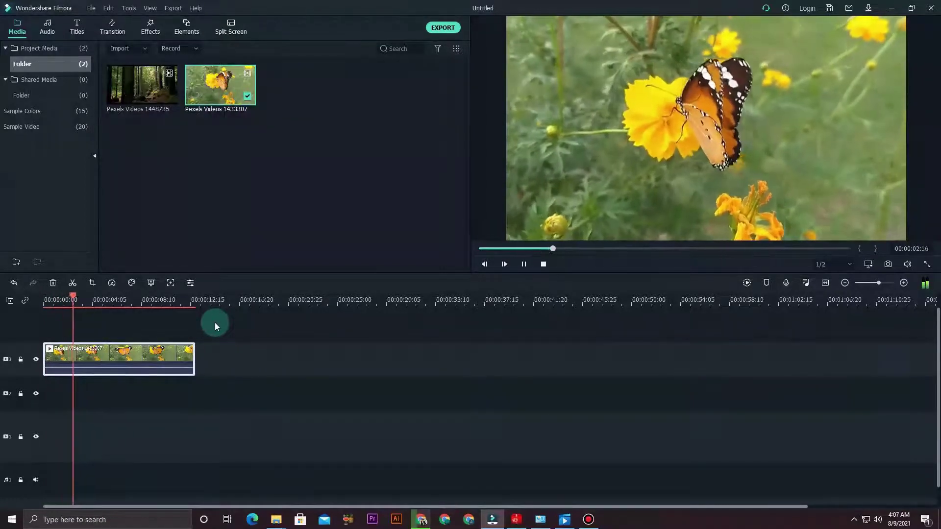
{"action": "key", "text": "space"}
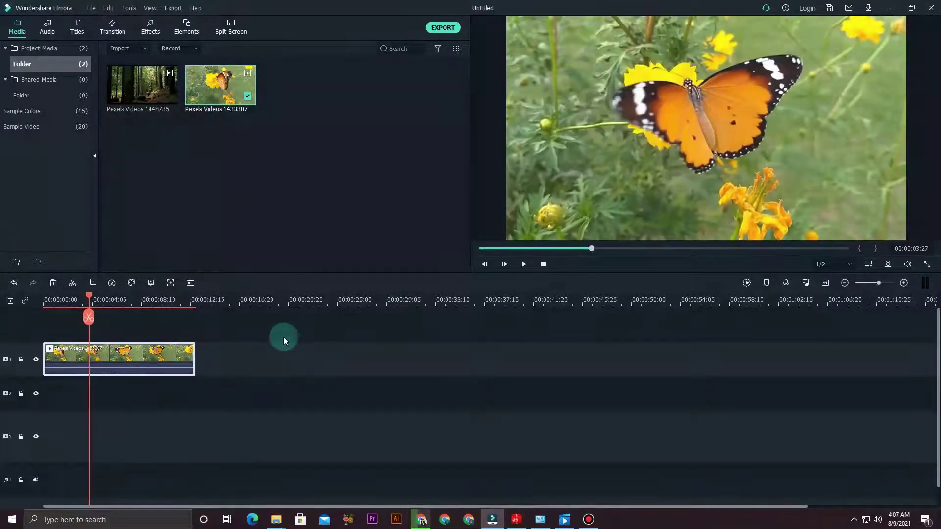
{"action": "left_click_drag", "start_coordinate": [192, 357], "coordinate": [167, 346]}
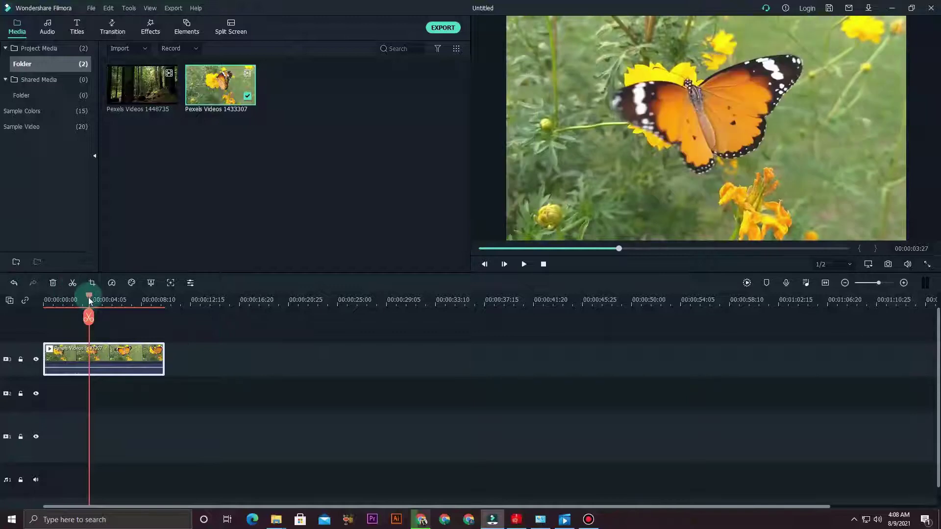
Split the butterfly clip at 00:00:06:25 and undo the split.
{"action": "left_click_drag", "start_coordinate": [104, 301], "coordinate": [123, 302]}
{"action": "left_click", "coordinate": [123, 318]}
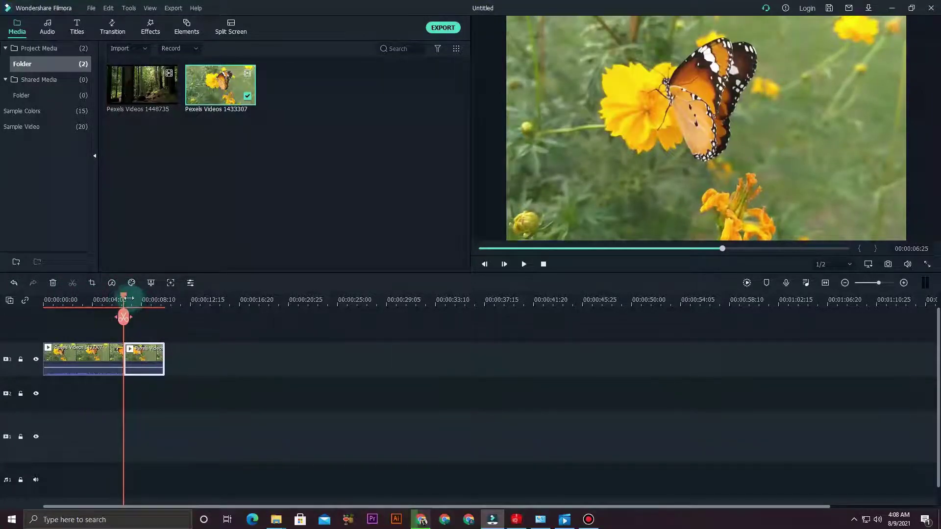
{"action": "left_click_drag", "start_coordinate": [124, 299], "coordinate": [161, 332]}
{"action": "key", "text": "ctrl+z"}
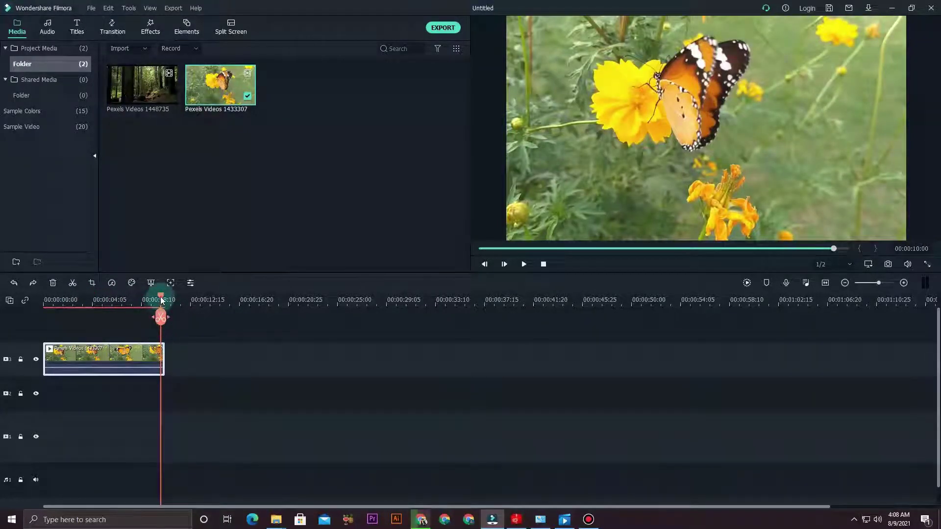
Extend the butterfly clip's end to about 11 seconds and append the forest clip, Pexels Videos 1448735, directly after it.
{"action": "left_click_drag", "start_coordinate": [164, 357], "coordinate": [175, 349]}
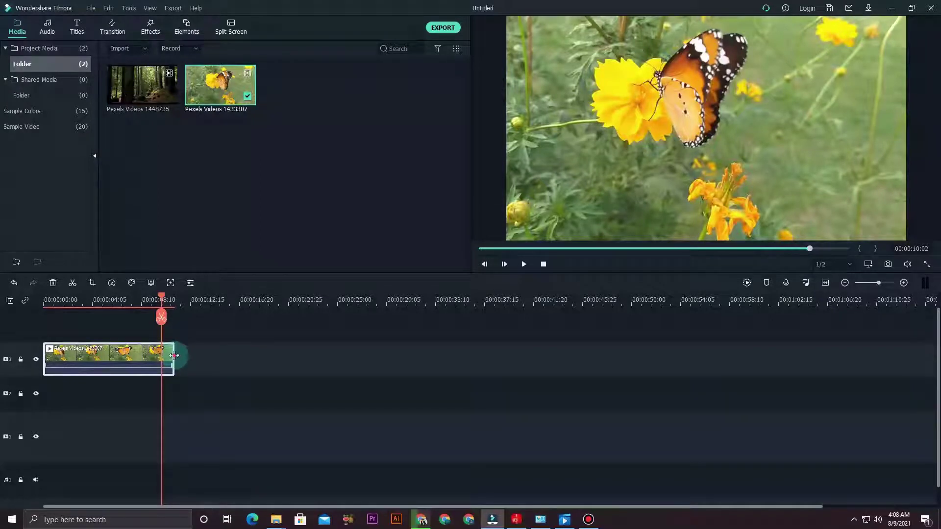
{"action": "mouse_move", "coordinate": [171, 353]}
{"action": "left_mouse_down"}
{"action": "mouse_move", "coordinate": [144, 353]}
{"action": "mouse_move", "coordinate": [196, 352]}
{"action": "mouse_move", "coordinate": [174, 355]}
{"action": "left_mouse_up"}
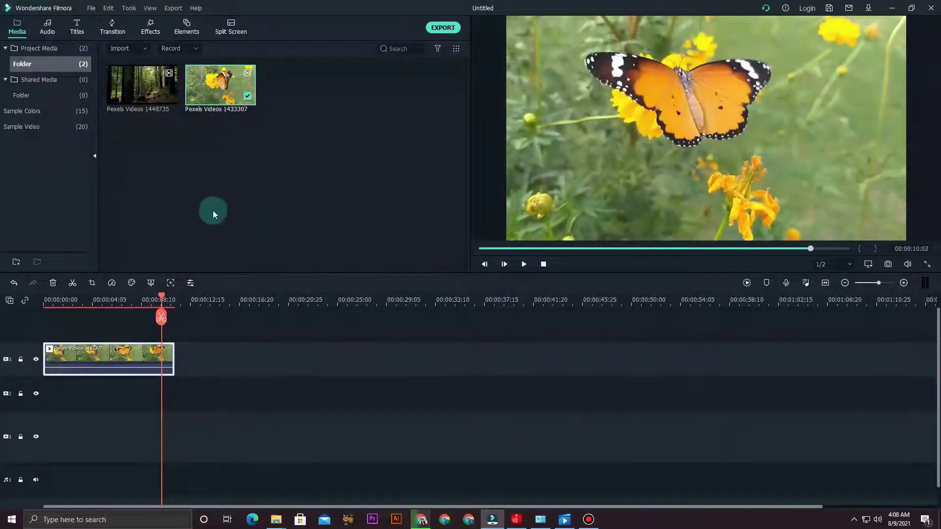
{"action": "mouse_move", "coordinate": [130, 92]}
{"action": "left_click_drag", "start_coordinate": [130, 92], "coordinate": [181, 353]}
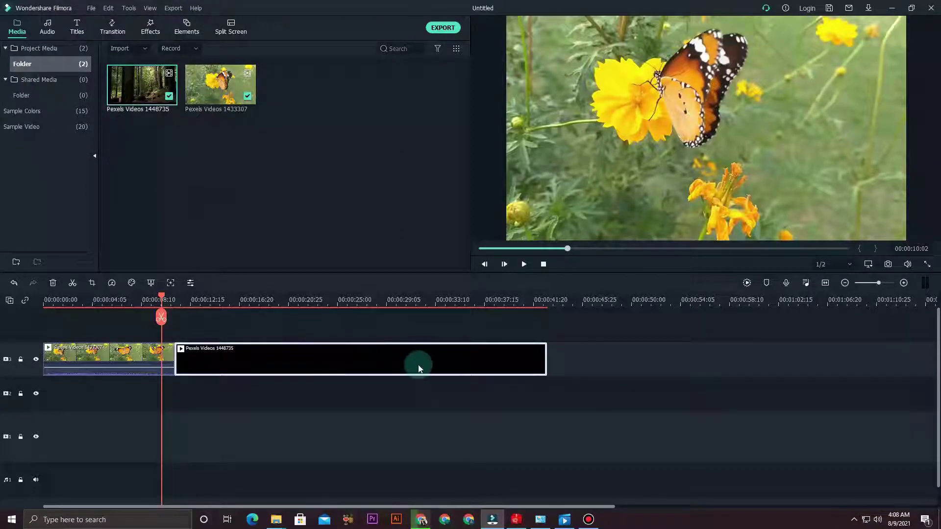
Play back the cut between the butterfly clip and the forest clip to examine how one changes to the other.
{"action": "key", "text": "space"}
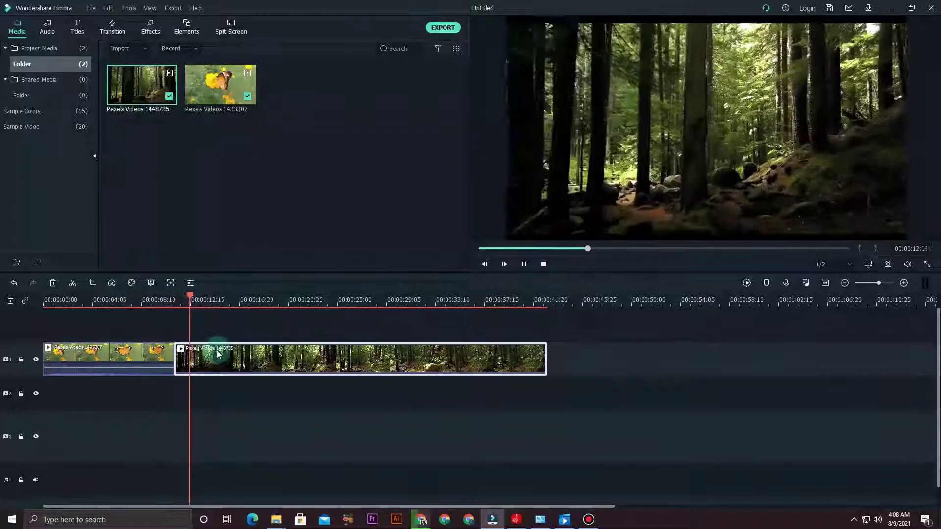
{"action": "key", "text": "space"}
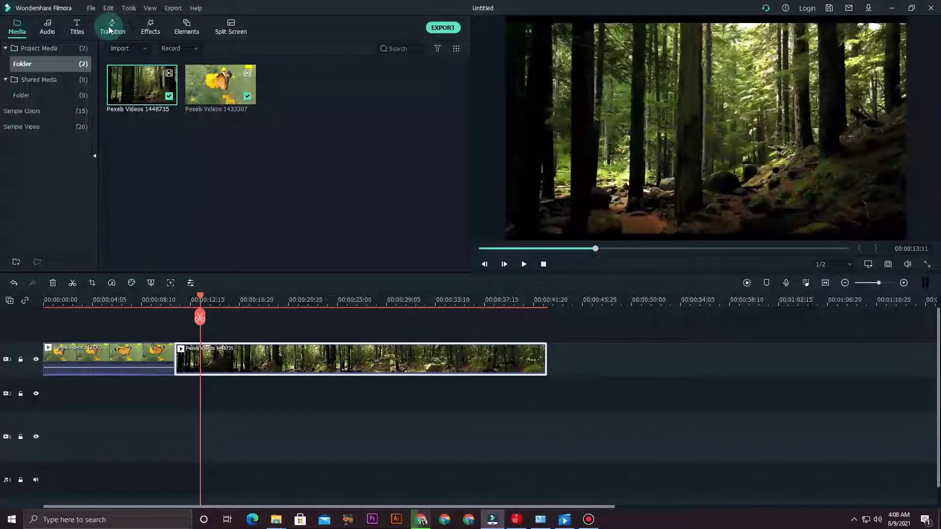
{"action": "left_click_drag", "start_coordinate": [202, 297], "coordinate": [172, 301]}
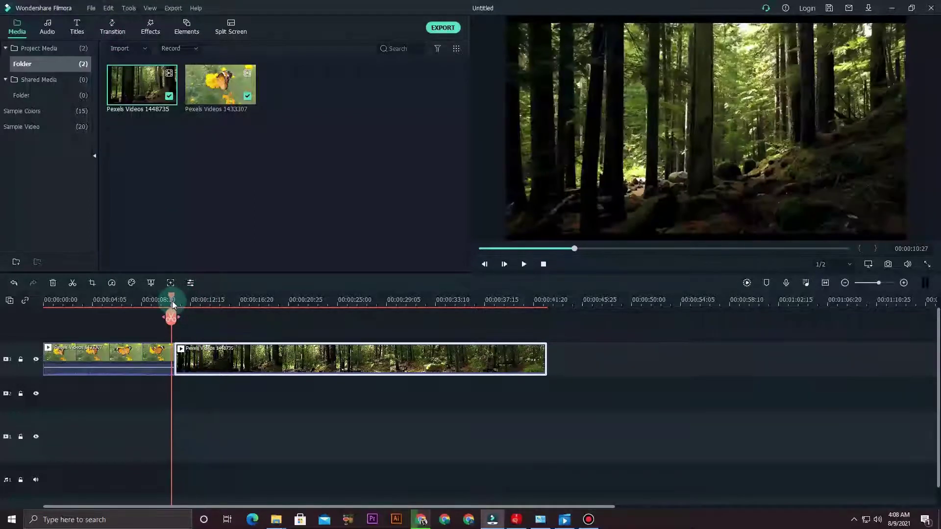
{"action": "key", "text": "space"}
{"action": "key", "text": "space"}
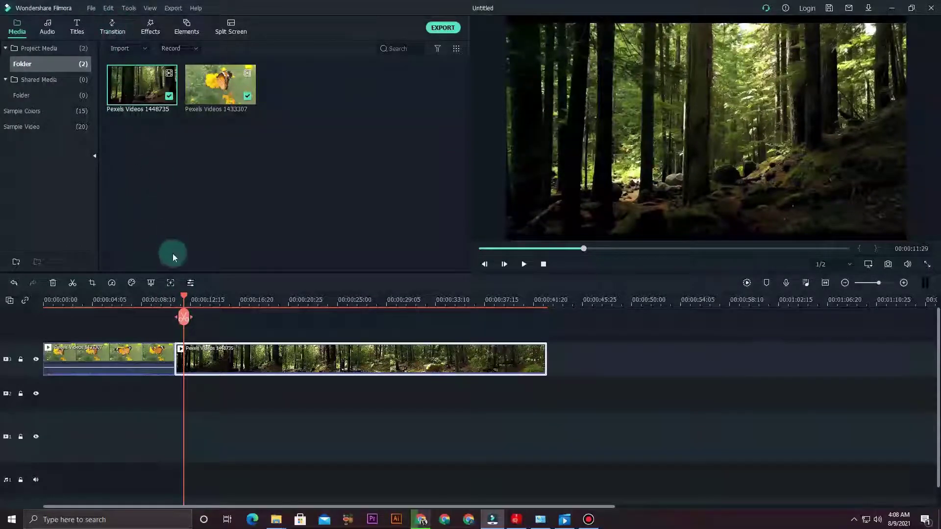
{"action": "left_click_drag", "start_coordinate": [184, 297], "coordinate": [162, 298]}
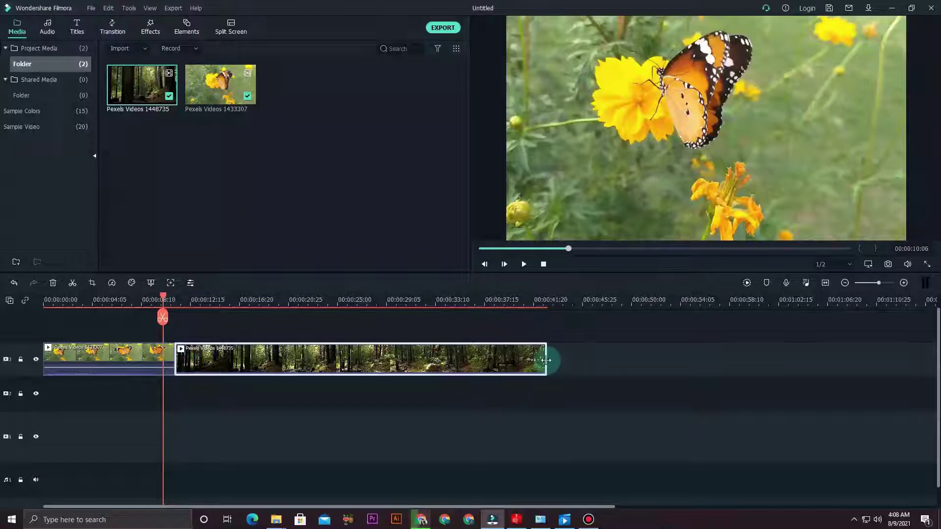
Shorten the forest clip to about 6 seconds and append a second butterfly clip trimmed to about 4 seconds.
{"action": "left_click_drag", "start_coordinate": [545, 360], "coordinate": [249, 360]}
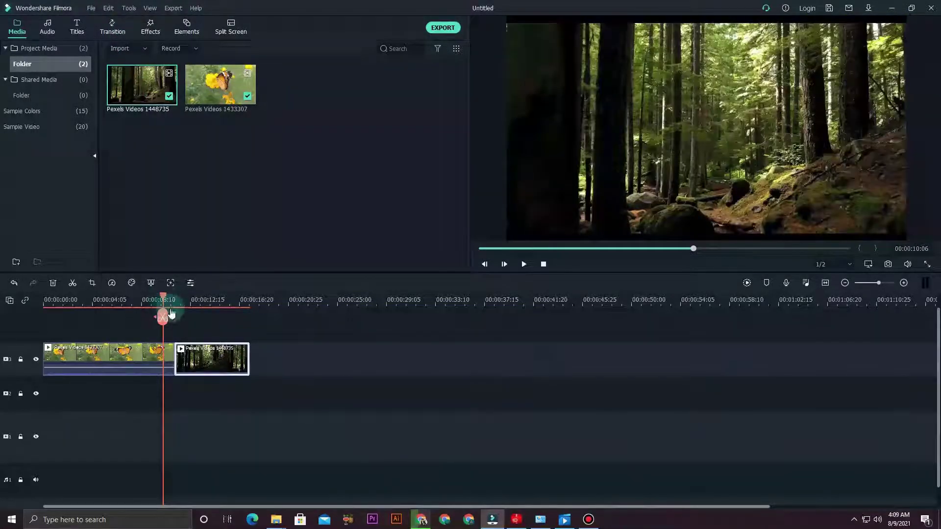
{"action": "left_click_drag", "start_coordinate": [164, 316], "coordinate": [180, 316]}
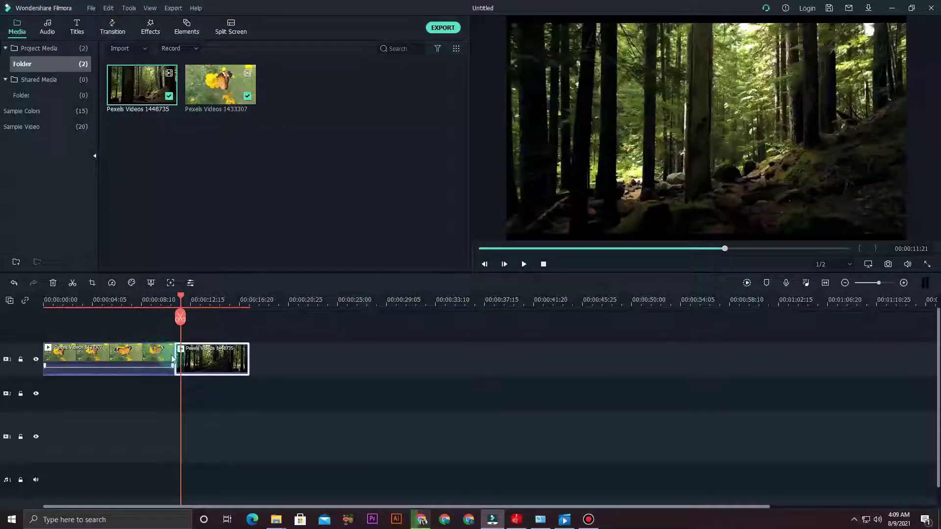
{"action": "left_click_drag", "start_coordinate": [231, 104], "coordinate": [248, 358]}
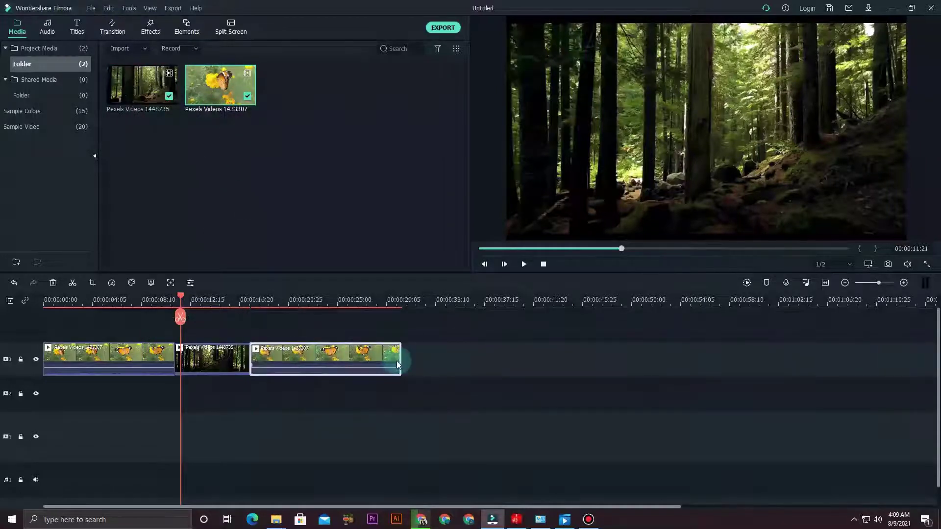
{"action": "left_click_drag", "start_coordinate": [401, 356], "coordinate": [302, 356]}
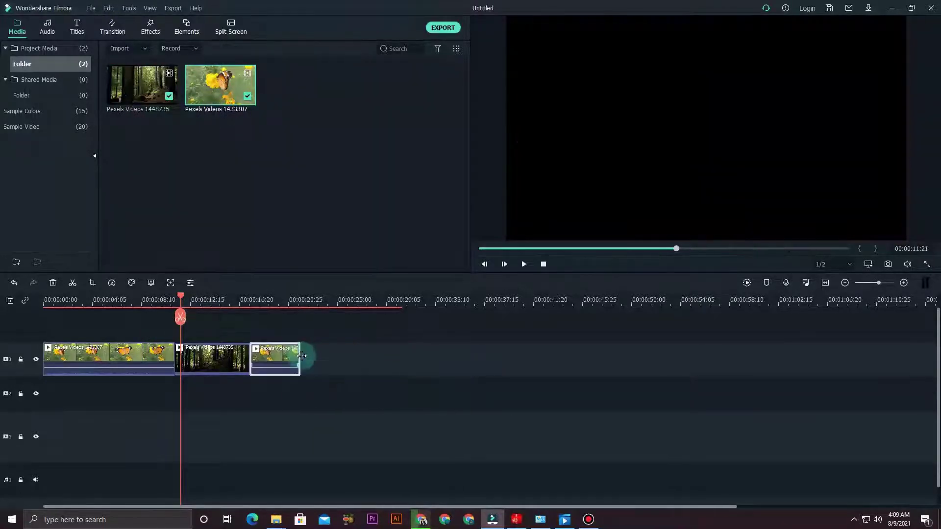
Play back the timeline across the cut from the forest clip to the second butterfly clip.
{"action": "key", "text": "space"}
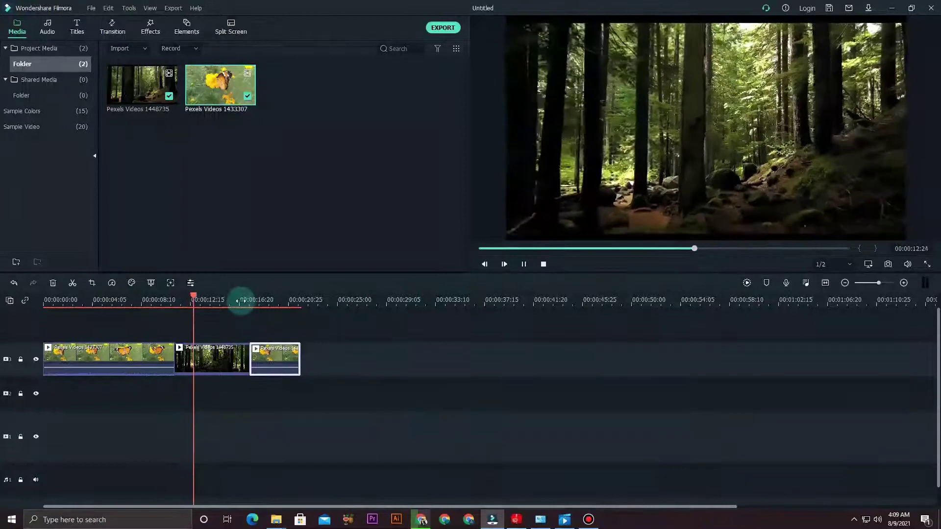
{"action": "left_click", "coordinate": [240, 300]}
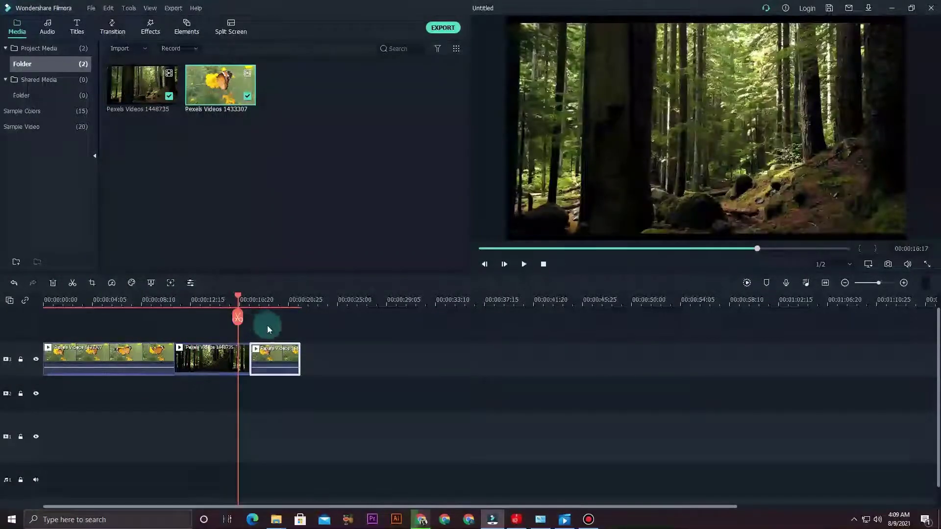
{"action": "key", "text": "space"}
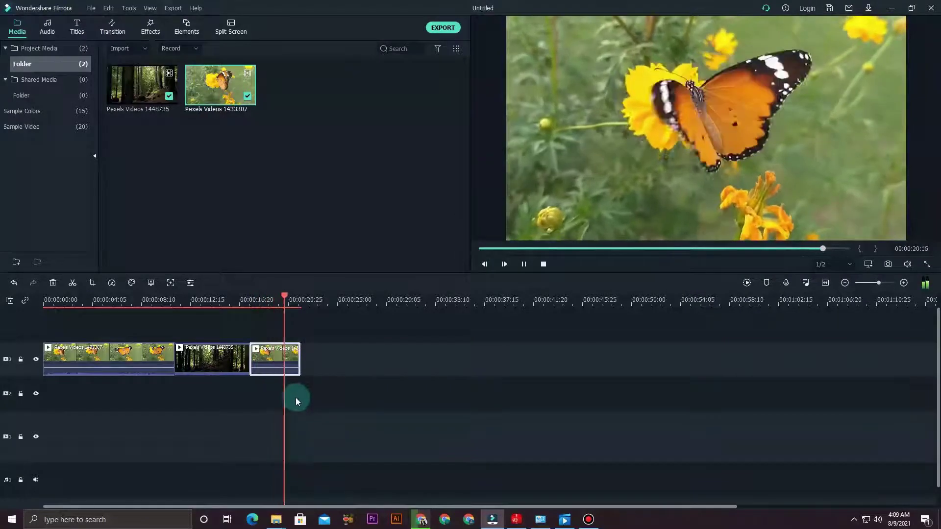
{"action": "key", "text": "space"}
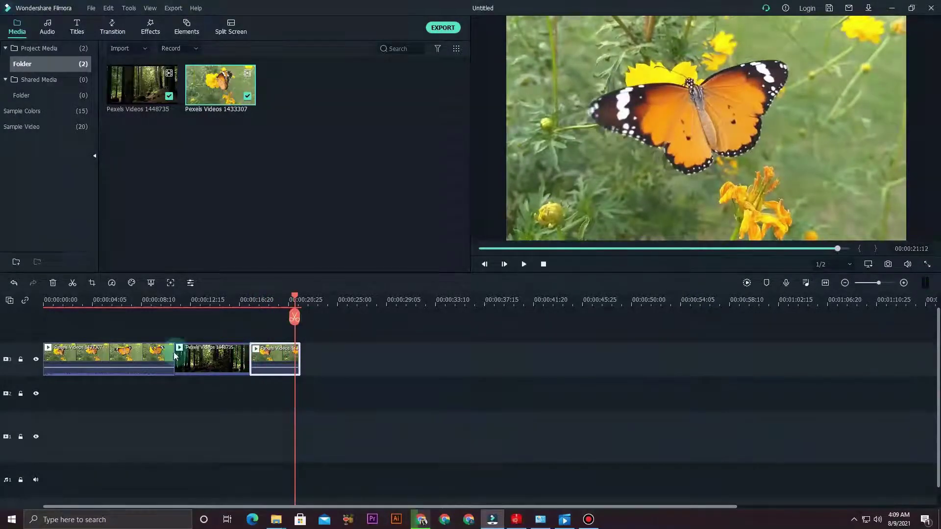
Trim the first butterfly clip's end to about 5.5 seconds and position the playhead at 00:00:05:06.
{"action": "left_click_drag", "start_coordinate": [173, 354], "coordinate": [98, 299]}
{"action": "left_click", "coordinate": [104, 300]}
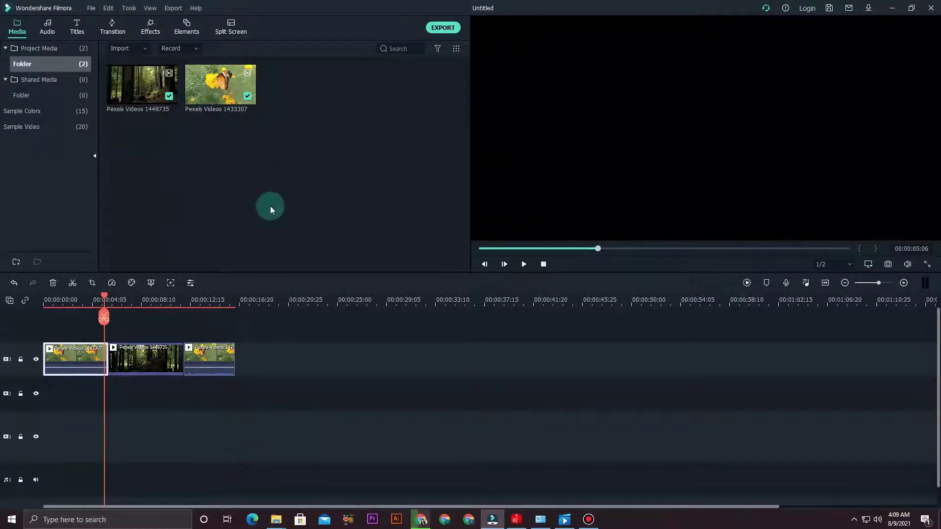
Detach the audio from the second butterfly clip and from the first butterfly clip on the timeline.
{"action": "left_click", "coordinate": [283, 409]}
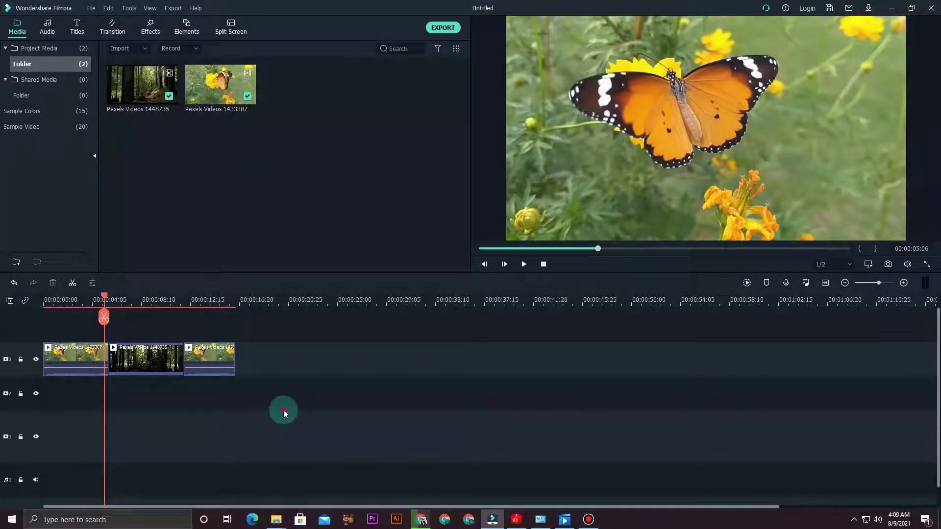
{"action": "left_click_drag", "start_coordinate": [258, 403], "coordinate": [200, 351]}
{"action": "right_click", "coordinate": [202, 351]}
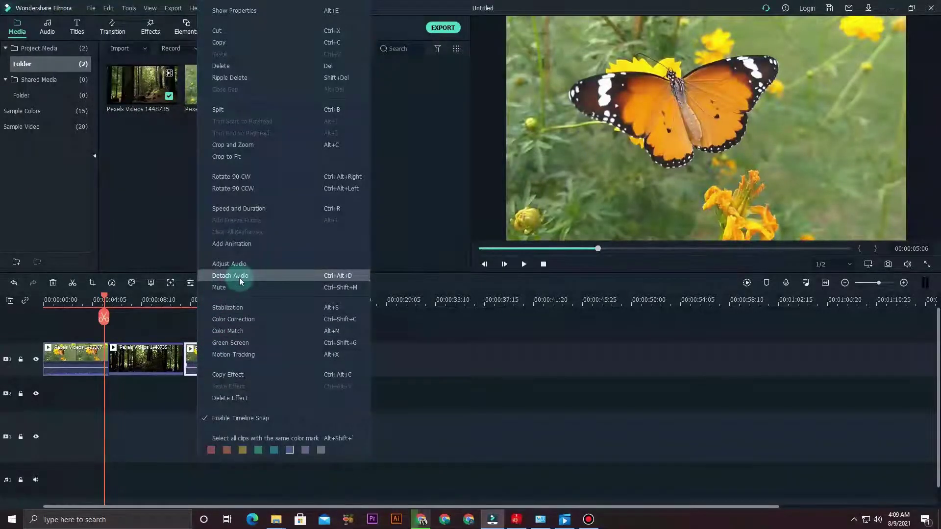
{"action": "left_click", "coordinate": [239, 278]}
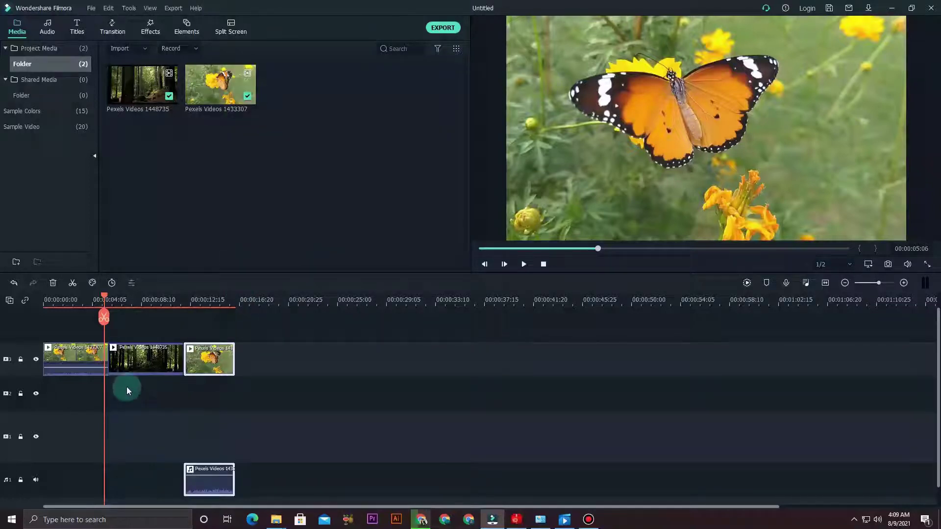
{"action": "left_click", "coordinate": [97, 397]}
{"action": "left_click", "coordinate": [74, 360]}
{"action": "right_click", "coordinate": [73, 360]}
{"action": "left_click", "coordinate": [122, 289]}
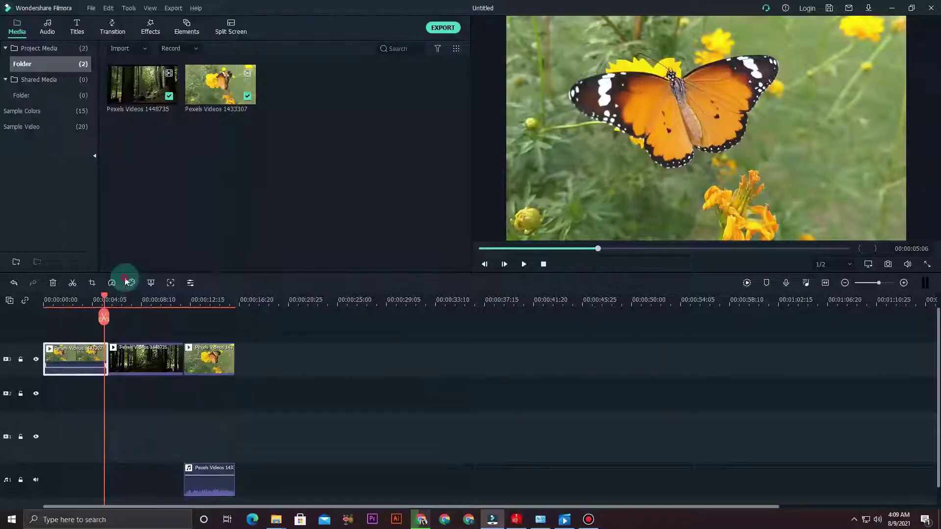
Delete both detached audio clips from the audio track and play back the first 5 seconds of the timeline.
{"action": "left_click_drag", "start_coordinate": [268, 445], "coordinate": [85, 488]}
{"action": "key", "text": "Delete"}
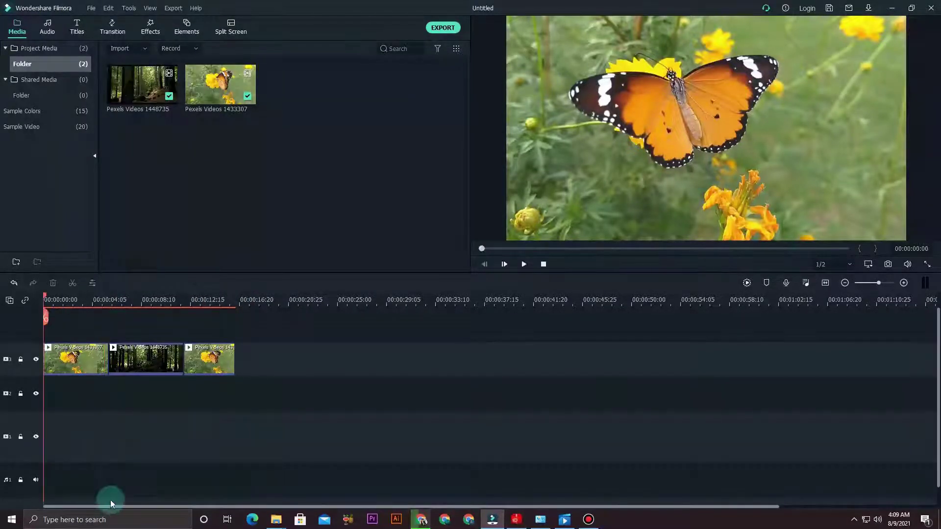
{"action": "key", "text": "space"}
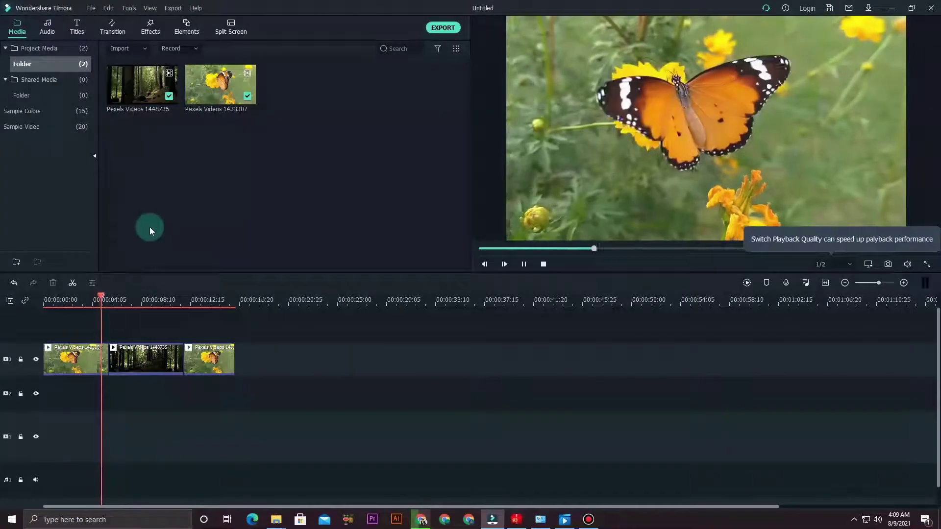
{"action": "key", "text": "space"}
Browse the included music library and preview the track Stand.
{"action": "left_click", "coordinate": [49, 26]}
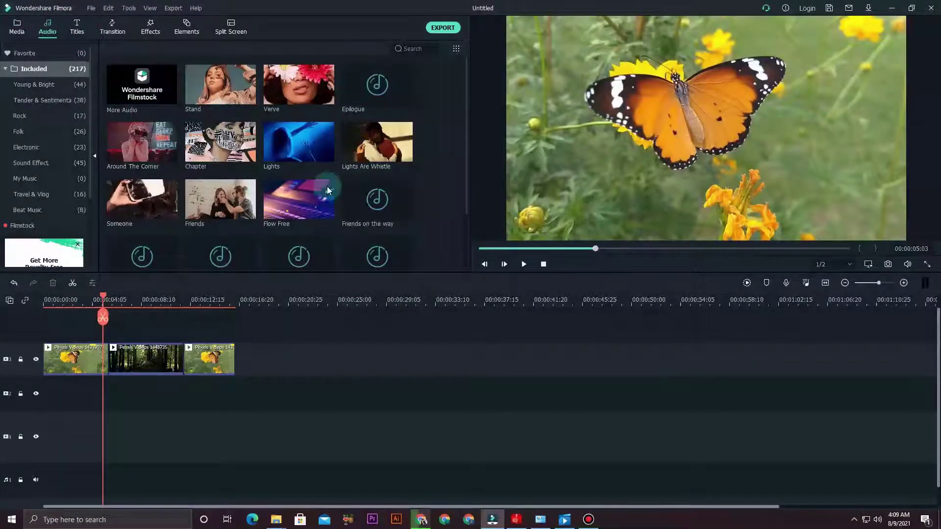
{"action": "scroll", "coordinate": [229, 172], "scroll_direction": "down", "scroll_amount": 5}
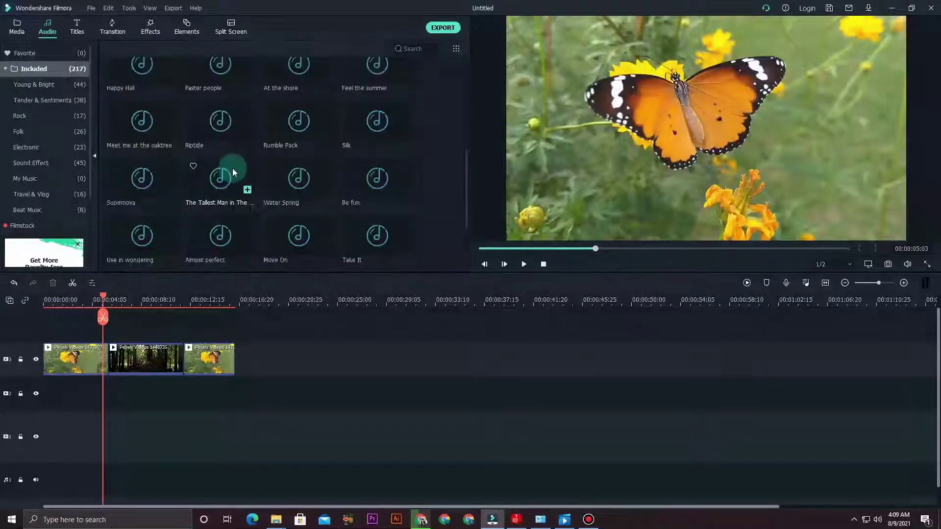
{"action": "scroll", "coordinate": [231, 168], "scroll_direction": "up", "scroll_amount": 5}
{"action": "left_click", "coordinate": [207, 87]}
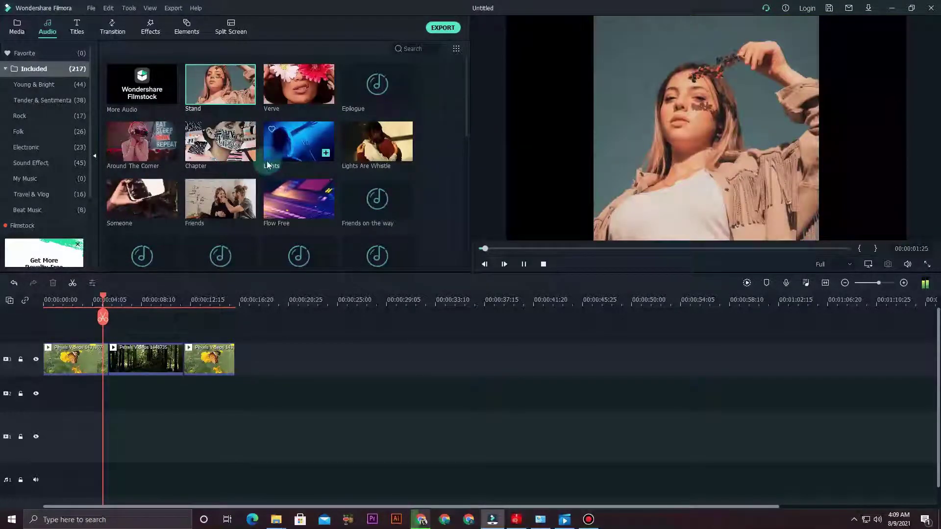
{"action": "left_click", "coordinate": [286, 176]}
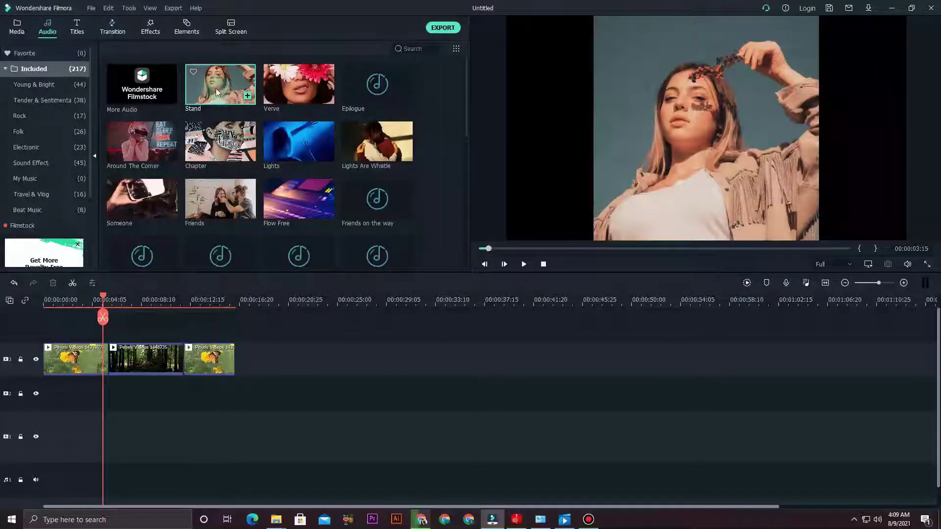
Add the track Stand at the start of the audio track and cut off everything after the last video clip's end at 00:00:16:07.
{"action": "left_click_drag", "start_coordinate": [193, 248], "coordinate": [51, 387]}
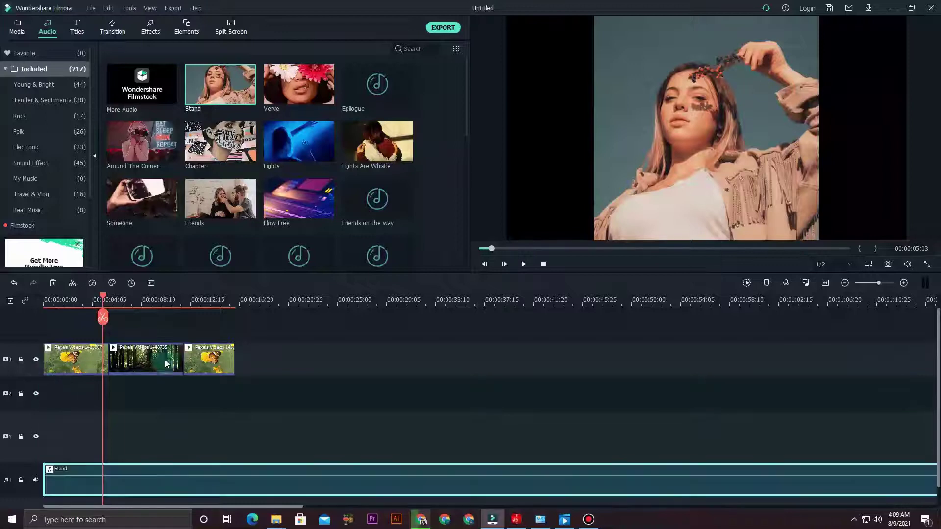
{"action": "left_click_drag", "start_coordinate": [104, 295], "coordinate": [233, 363]}
{"action": "left_click", "coordinate": [234, 318]}
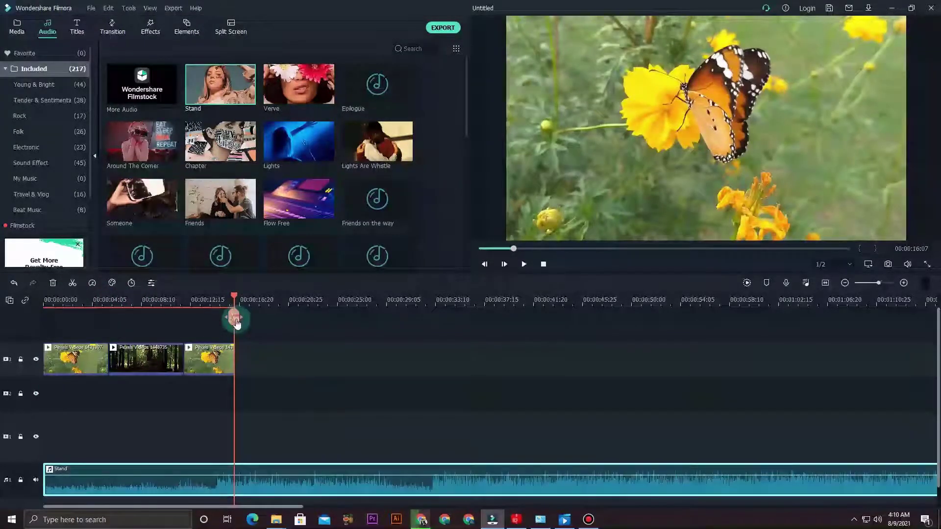
{"action": "left_click", "coordinate": [343, 477]}
{"action": "scroll", "coordinate": [358, 477], "scroll_direction": "down", "scroll_amount": 1}
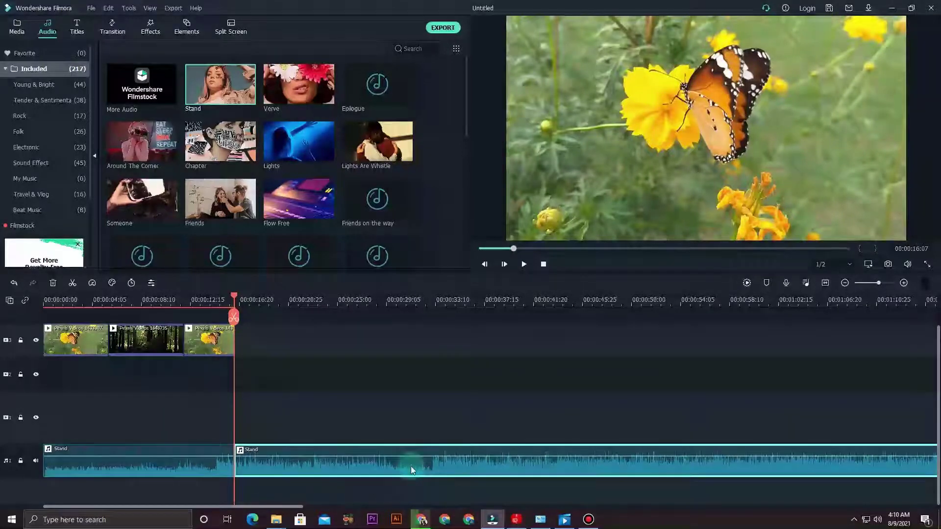
{"action": "key", "text": "Delete"}
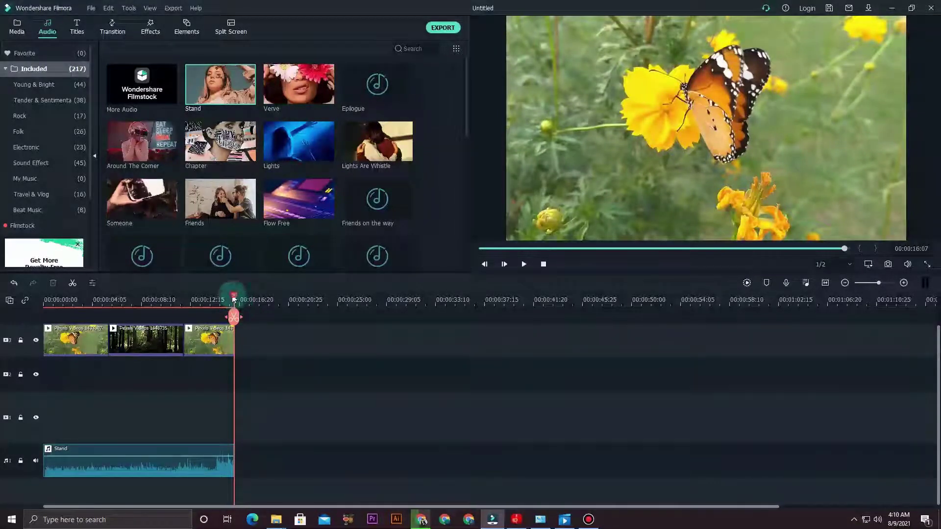
Play back the first second of the timeline from the start to listen to the music with the butterfly clip.
{"action": "left_click_drag", "start_coordinate": [234, 298], "coordinate": [44, 299]}
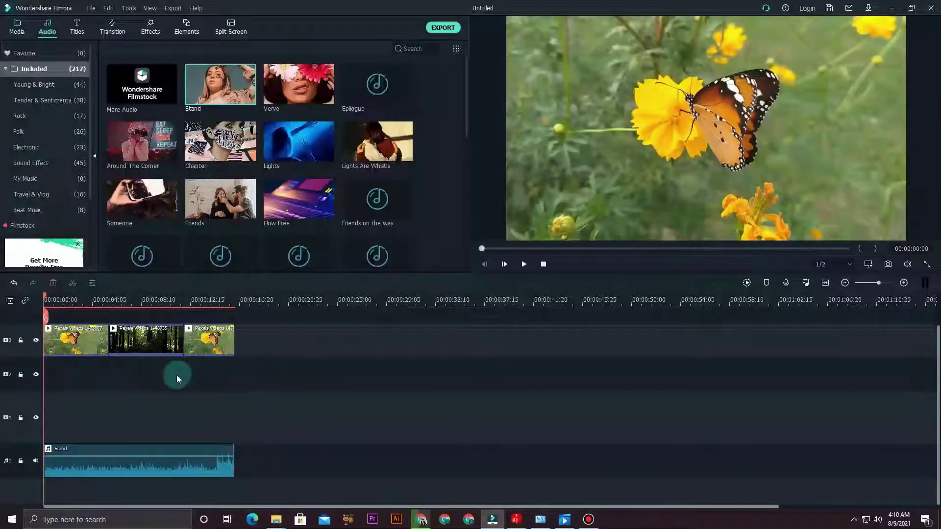
{"action": "left_click", "coordinate": [93, 448]}
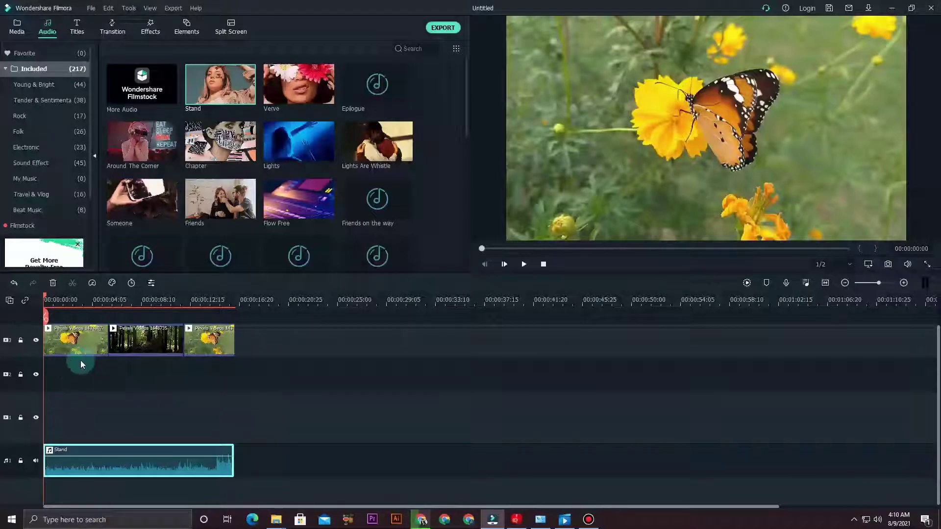
{"action": "key", "text": "space"}
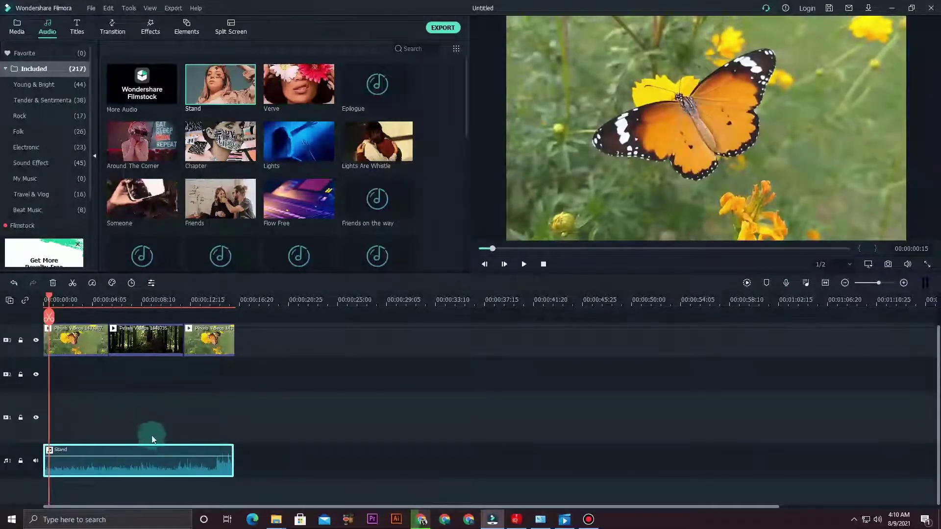
{"action": "key", "text": "space"}
{"action": "key", "text": "space"}
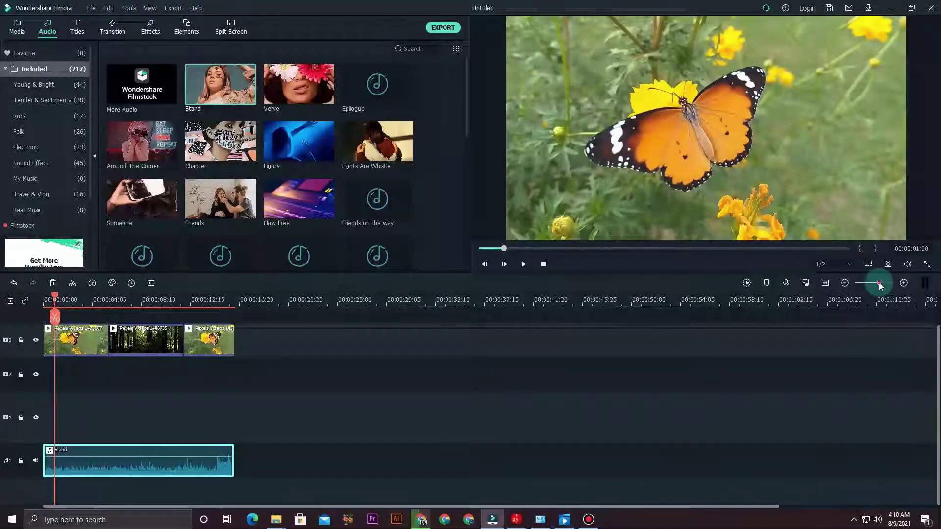
Play back the timeline from 00:00:01:00 to about 8 seconds, across the cut into the forest clip, to check the music with the video.
{"action": "left_click_drag", "start_coordinate": [880, 286], "coordinate": [881, 285]}
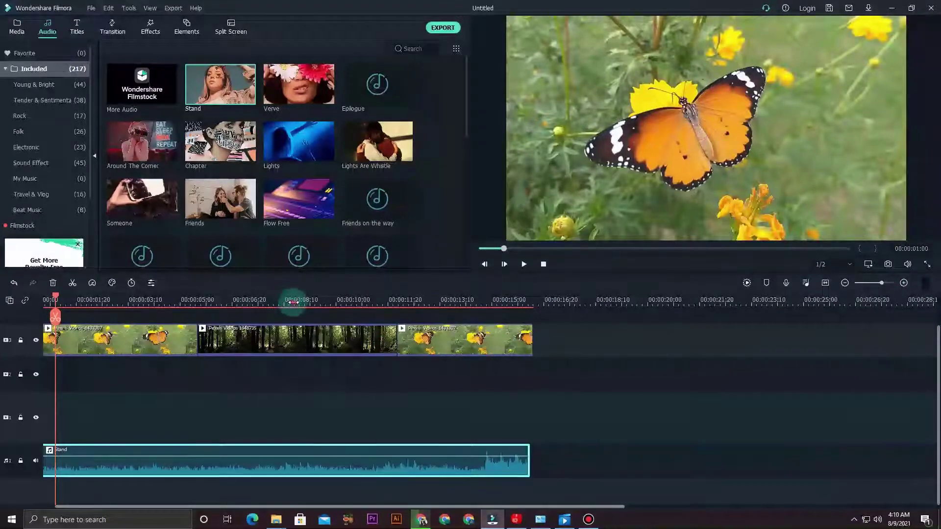
{"action": "left_click_drag", "start_coordinate": [293, 303], "coordinate": [263, 378]}
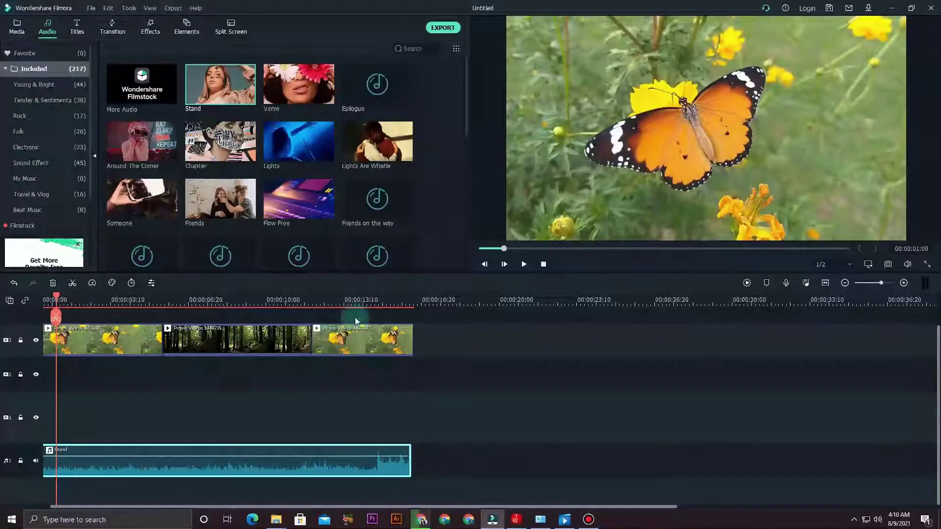
{"action": "mouse_move", "coordinate": [188, 456]}
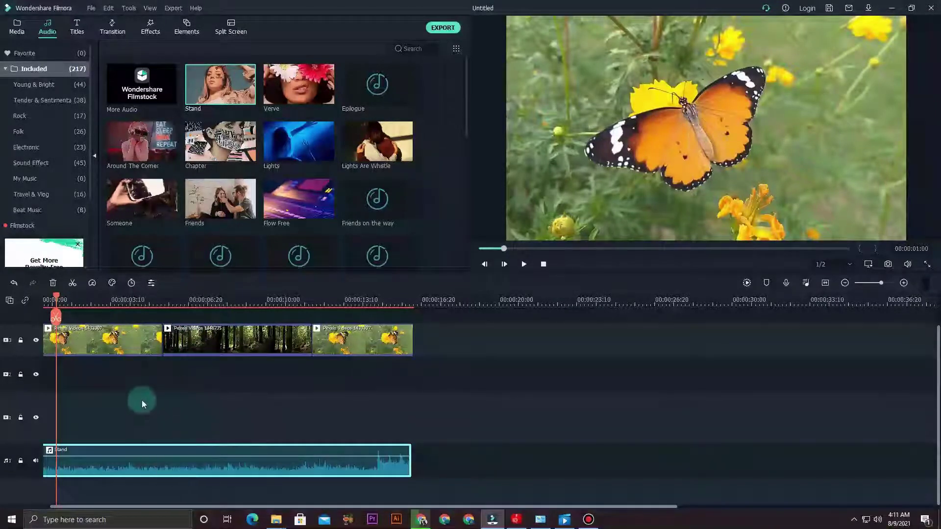
{"action": "key", "text": "space"}
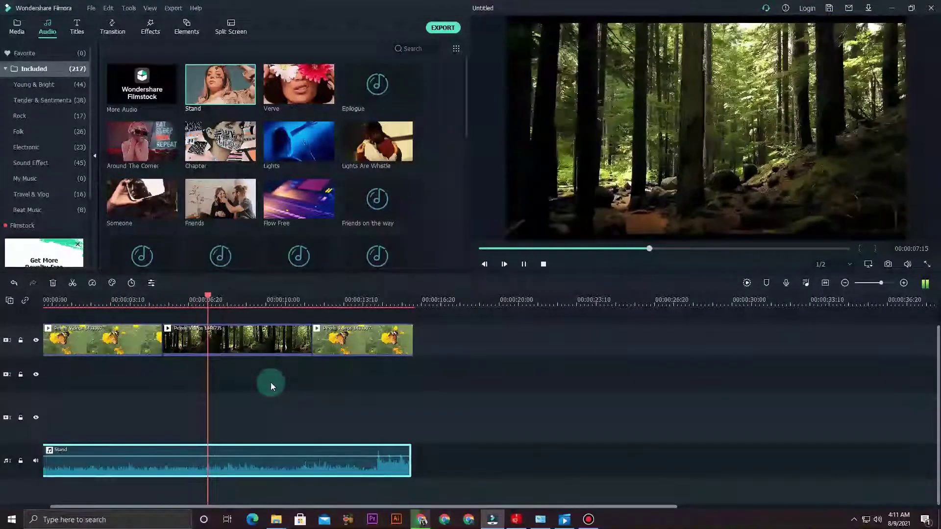
{"action": "key", "text": "space"}
{"action": "key", "text": "space"}
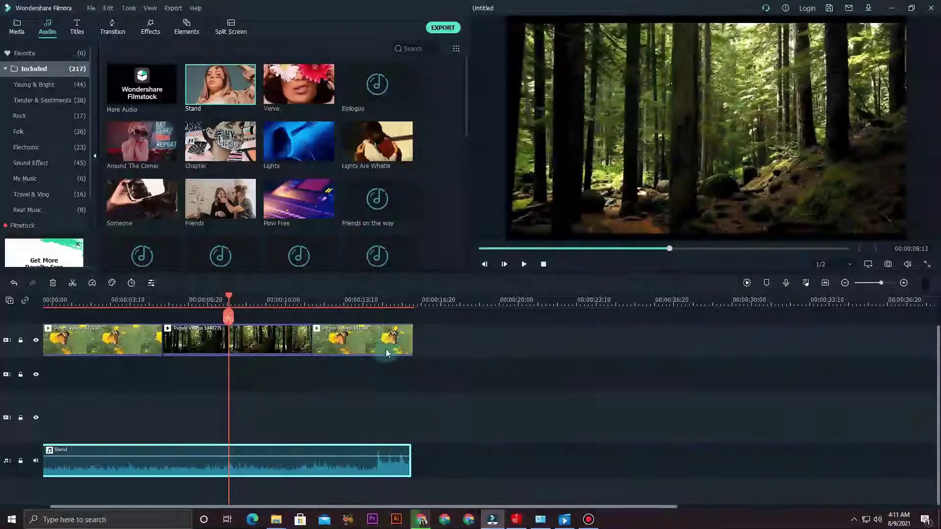
{"action": "key", "text": "space"}
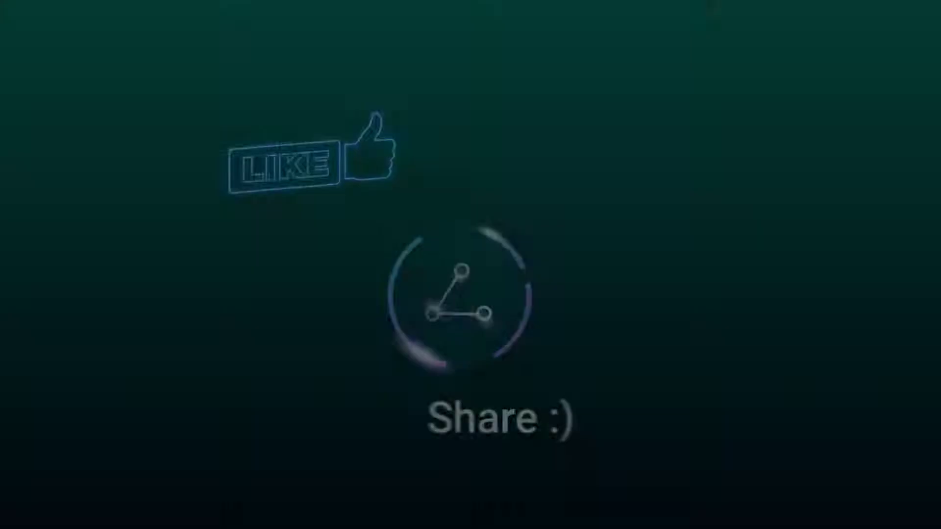